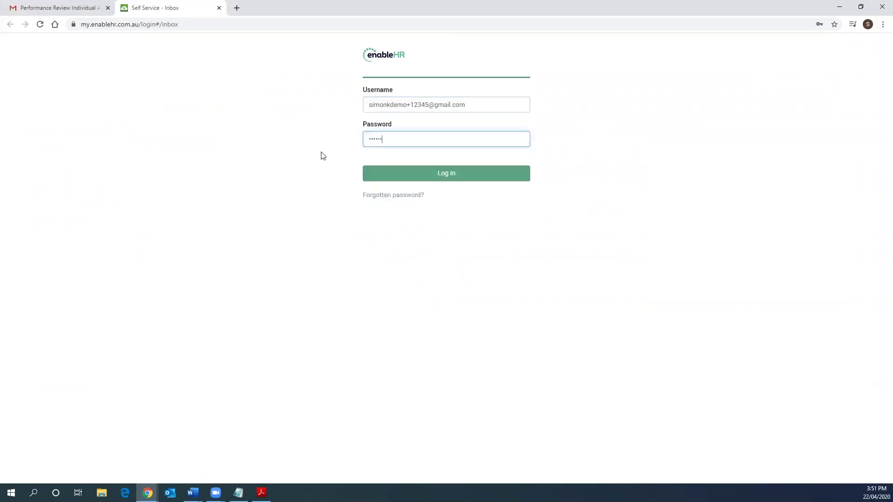
# Log in and dismiss Chrome's offer to save the password
pyautogui.click(403, 176)
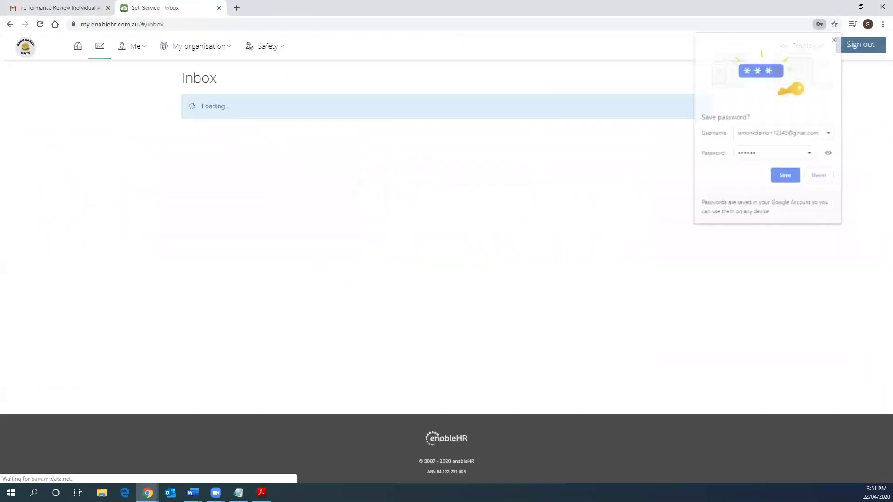
pyautogui.click(78, 47)
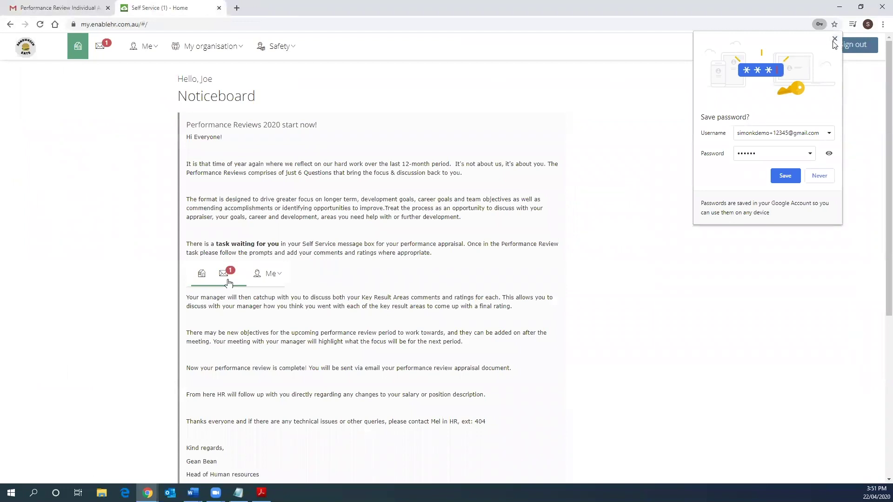
pyautogui.click(835, 39)
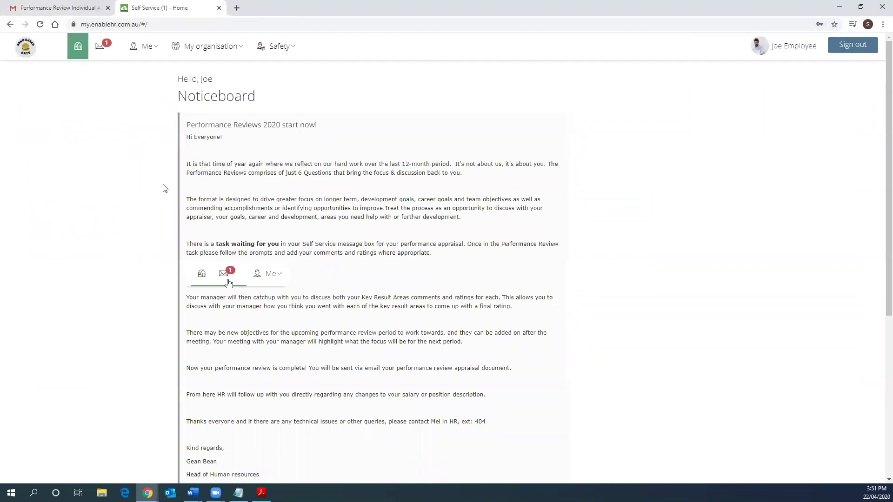
# Read the Noticeboard, then go to the Inbox with the pending Self Assessment task
pyautogui.scroll(-2, 165, 188)
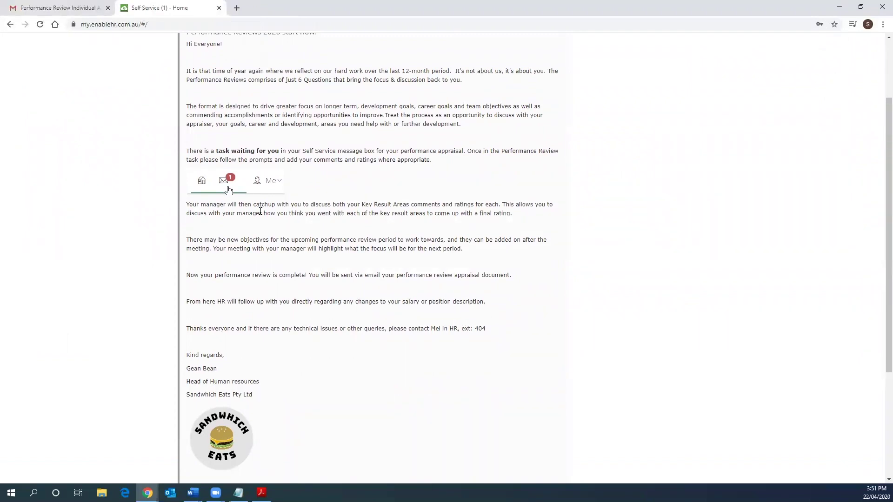
pyautogui.scroll(-1, 184, 222)
pyautogui.scroll(-2, 185, 222)
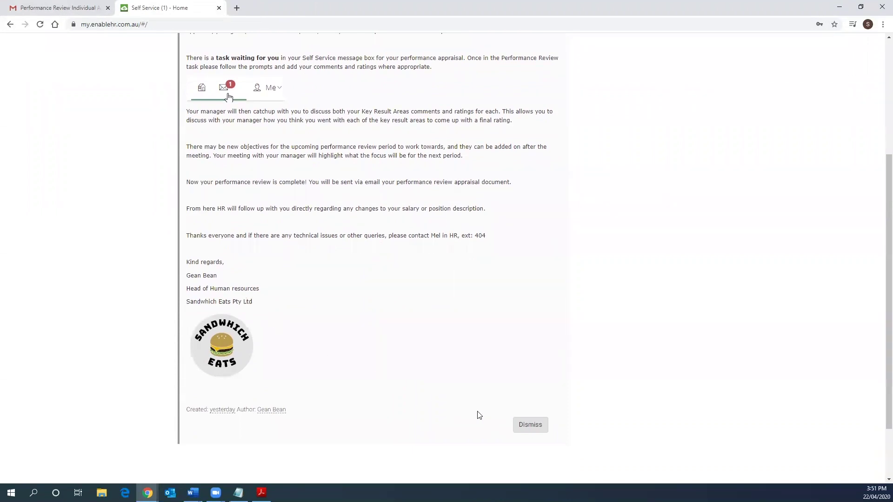
pyautogui.scroll(4, 341, 313)
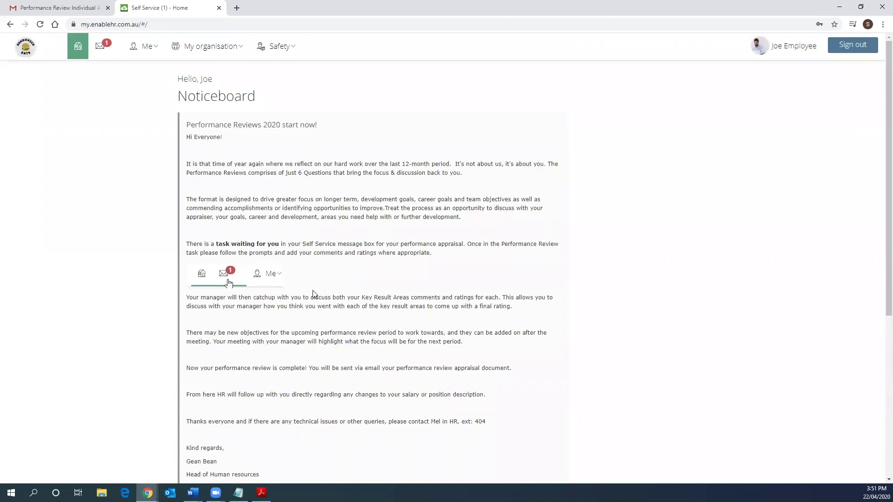
pyautogui.click(115, 53)
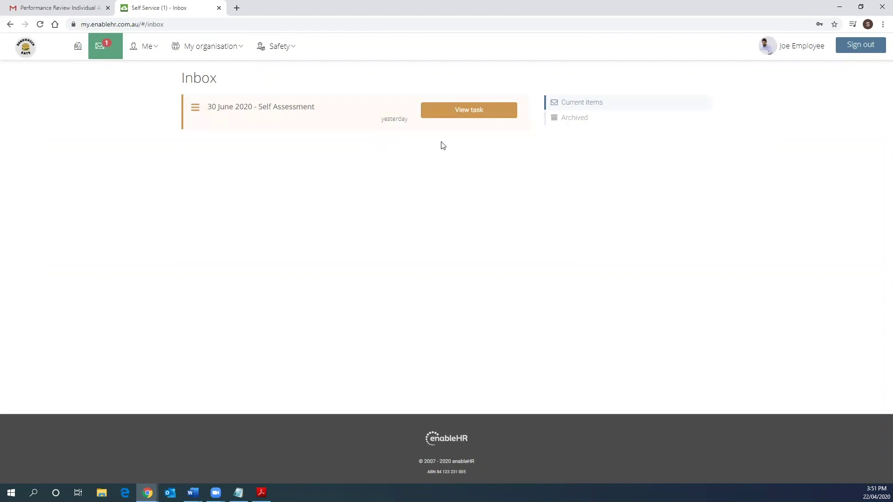
# Open the '30 June 2020 - Self Assessment' task through its Performance Reviews link
pyautogui.click(459, 115)
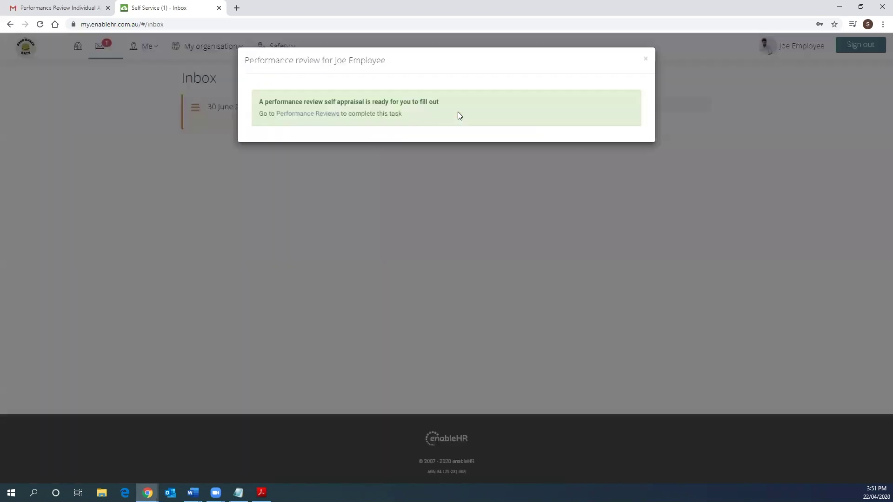
pyautogui.click(300, 116)
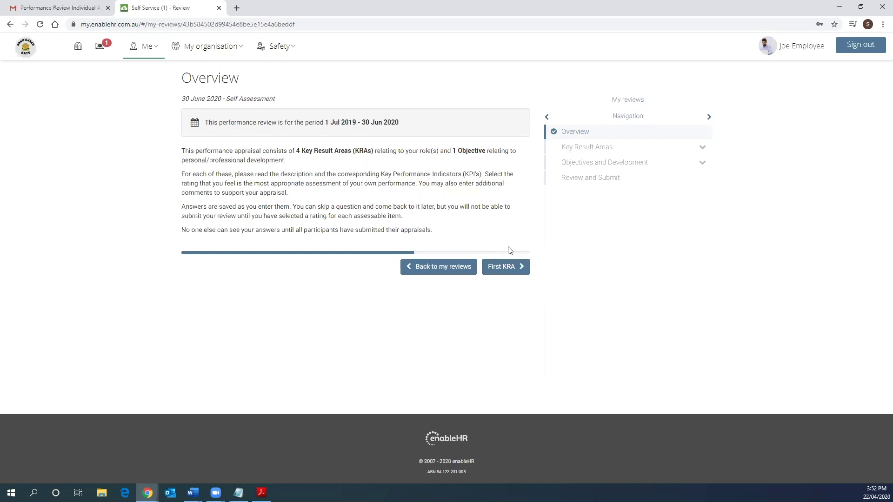
# Rate Adaptability 'Often exceeds expectations' and paste the working-from-home justification into the comments
pyautogui.click(518, 271)
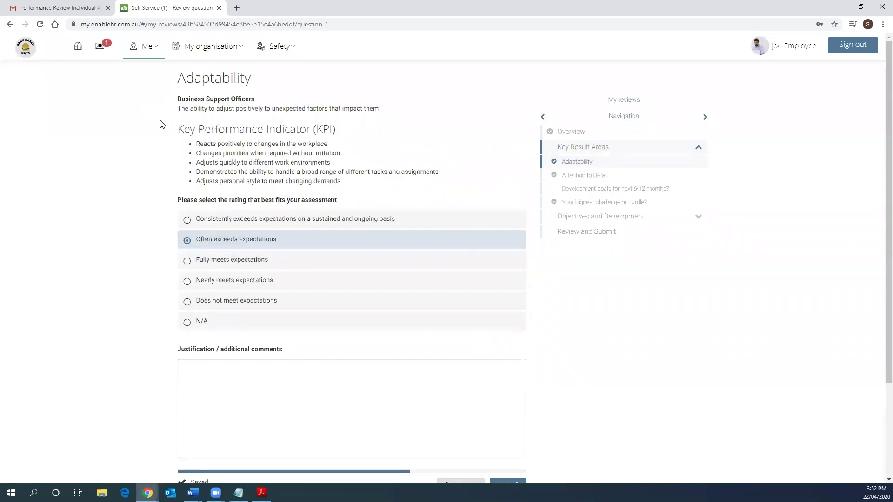
pyautogui.scroll(-1, 160, 124)
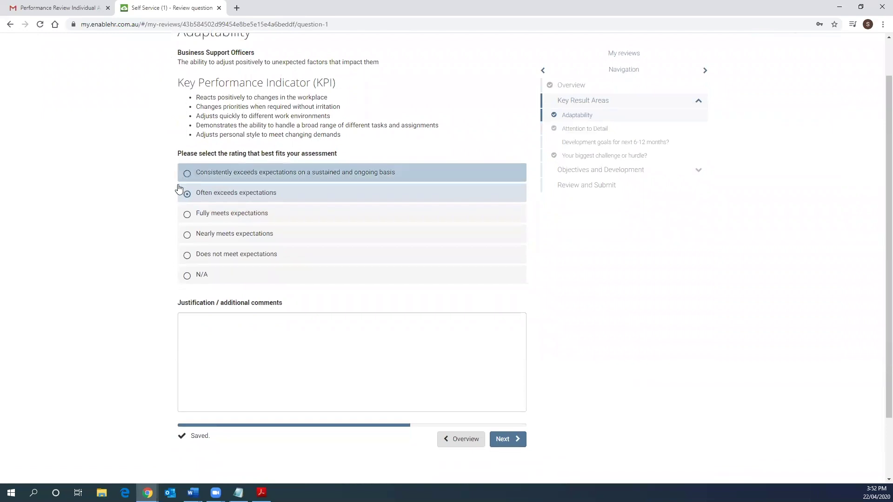
pyautogui.click(201, 192)
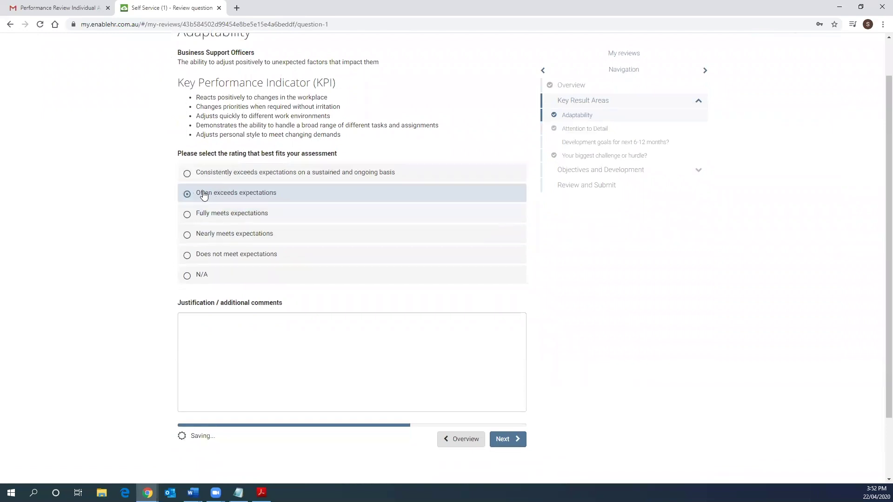
pyautogui.scroll(-1, 142, 204)
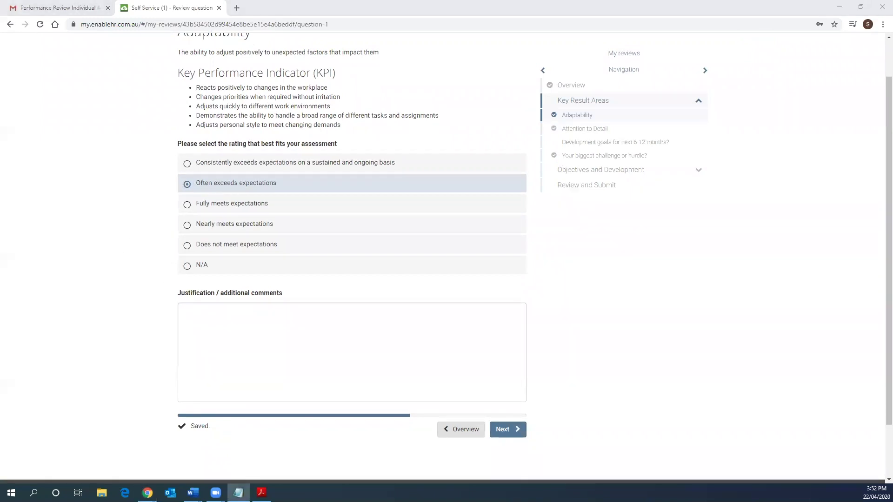
pyautogui.rightClick(207, 326)
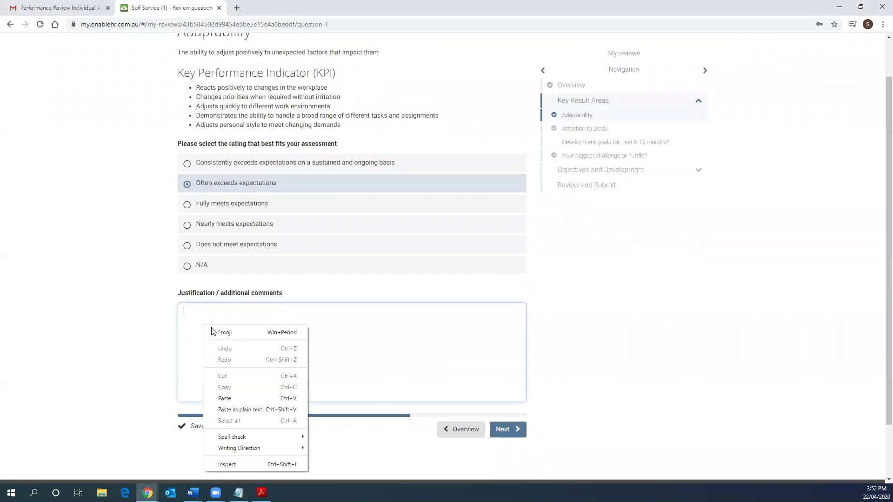
pyautogui.click(228, 391)
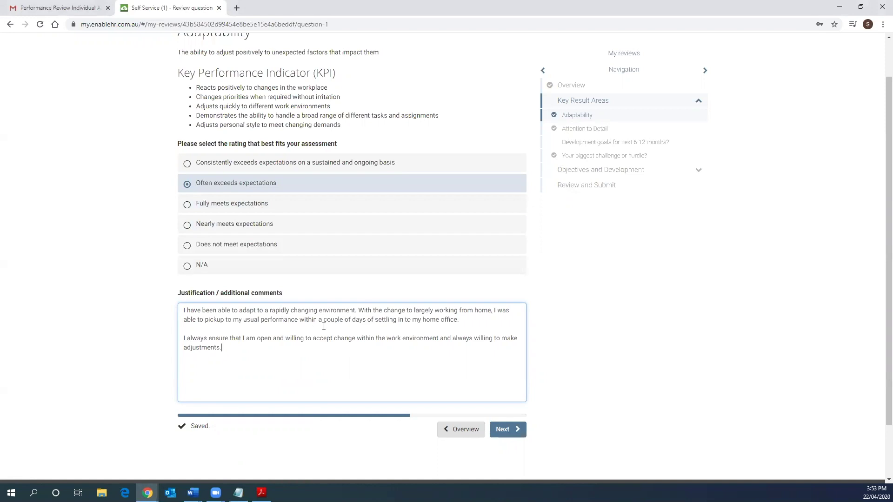
# Check the completed Attention to Detail answer, then continue to the Development goals question
pyautogui.click(511, 429)
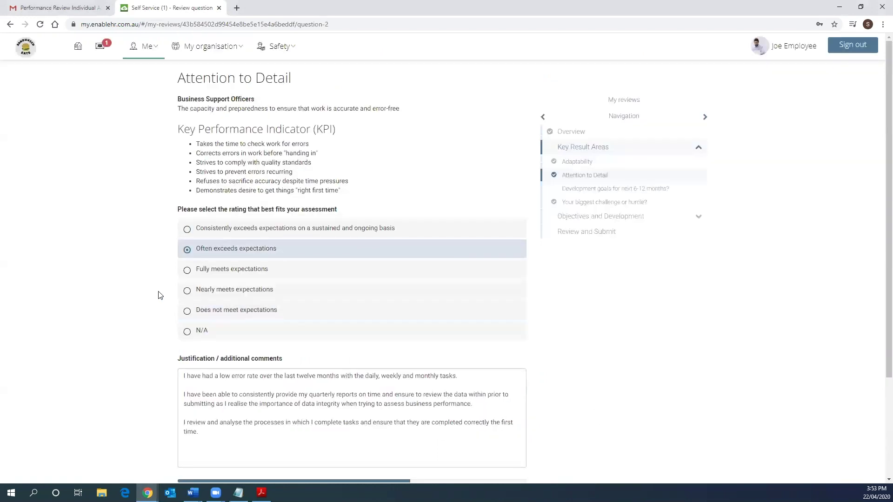
pyautogui.scroll(-1, 129, 294)
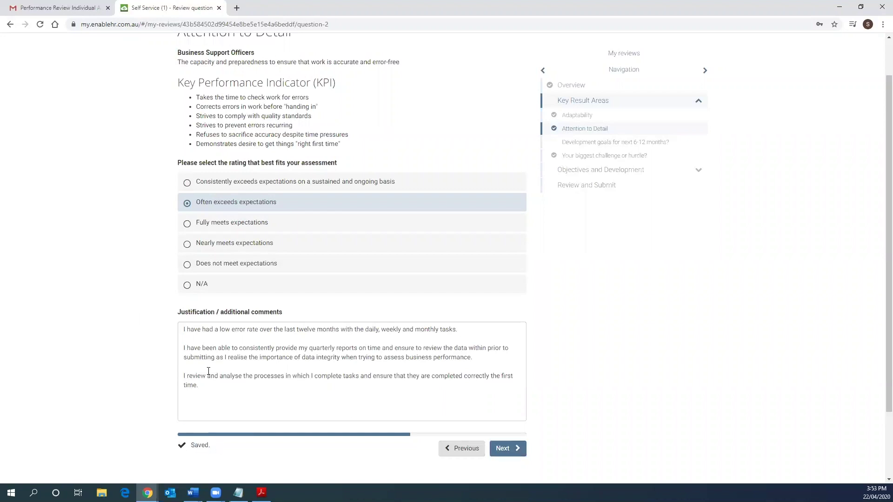
pyautogui.scroll(2, 215, 279)
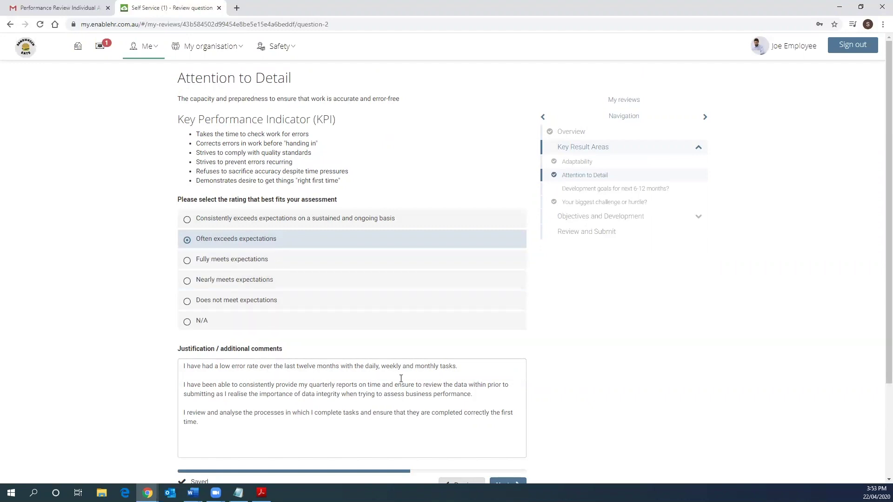
pyautogui.scroll(-1, 409, 381)
pyautogui.click(511, 441)
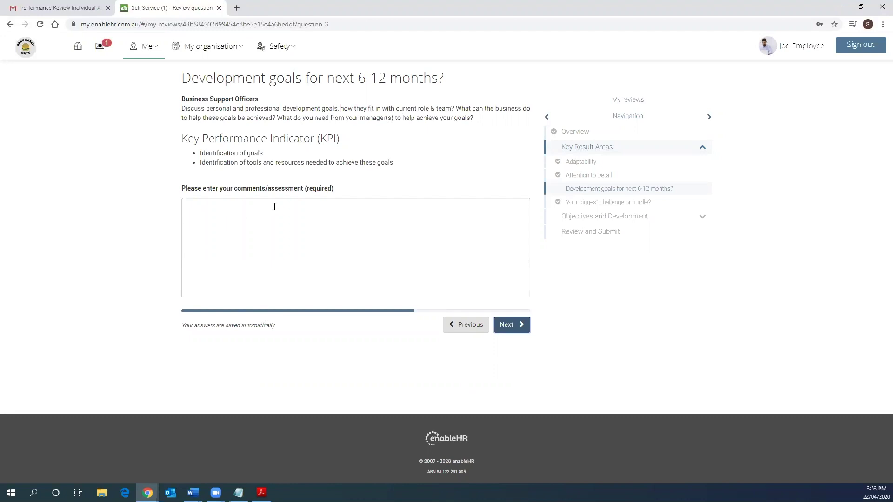
# Paste and save the development goals answer, then pass the biggest challenge question
pyautogui.moveTo(232, 189); pyautogui.dragTo(331, 185)
pyautogui.click(358, 175)
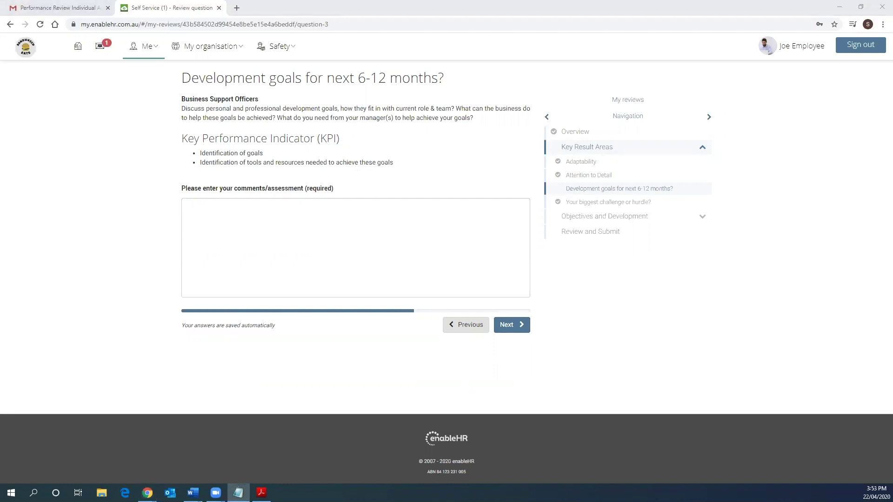
pyautogui.click(205, 237)
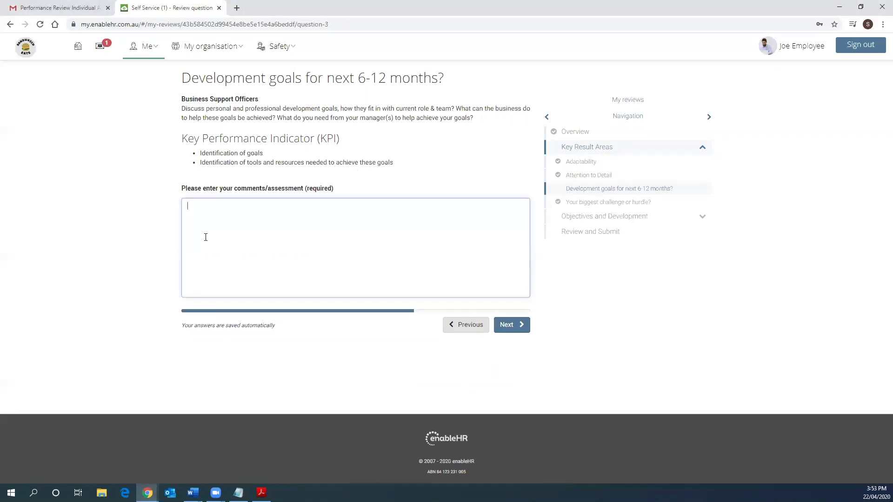
pyautogui.rightClick(205, 238)
pyautogui.click(250, 311)
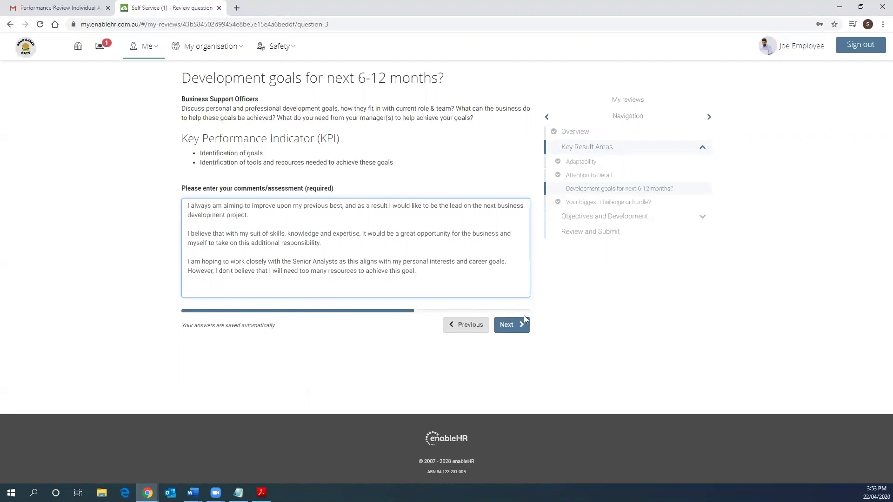
pyautogui.click(516, 327)
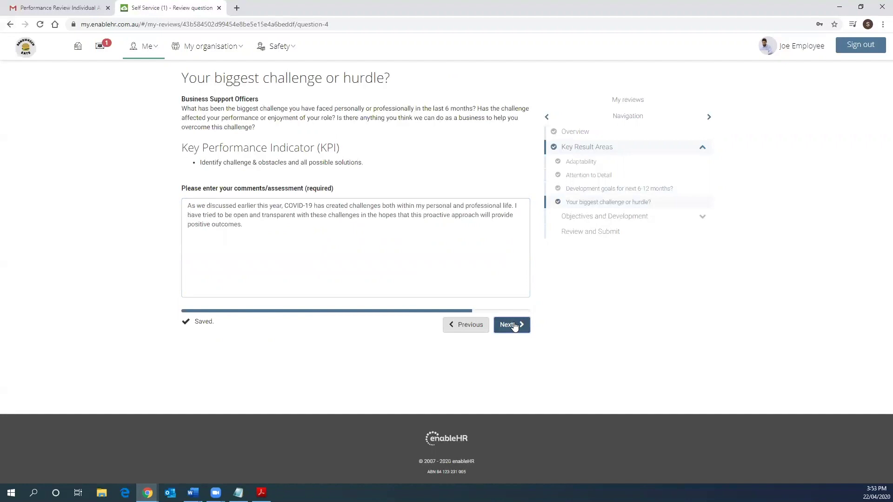
pyautogui.click(515, 325)
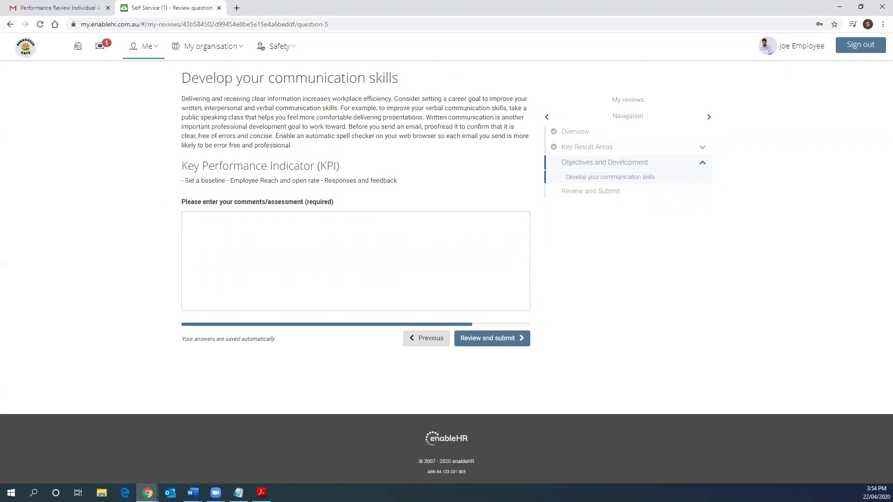
# Paste the prepared communication skills comment and go to the Review and submit summary
pyautogui.hotkey('alt', 'Tab')
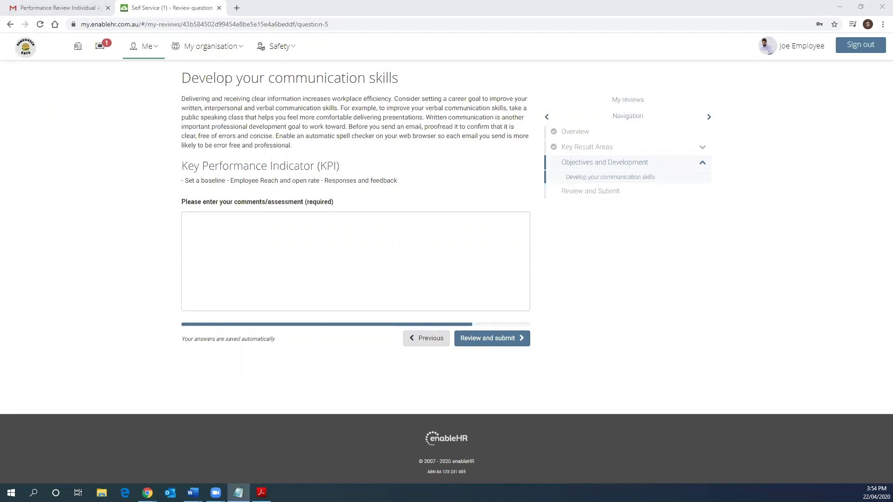
pyautogui.click(210, 249)
pyautogui.rightClick(212, 250)
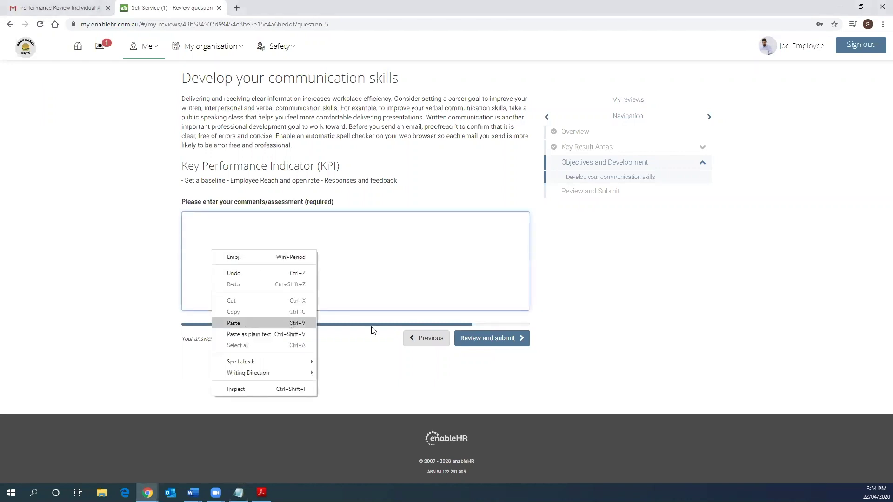
pyautogui.click(242, 322)
pyautogui.click(508, 339)
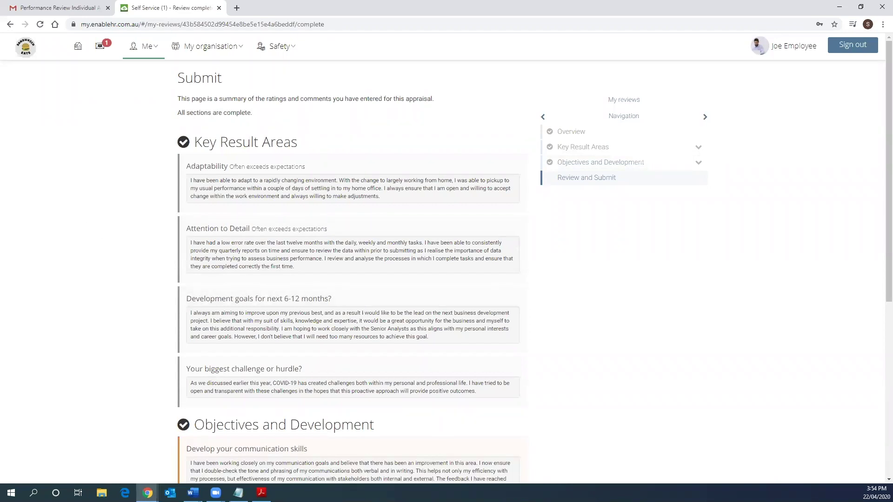
# Scroll through the Submit summary and submit the appraisal with no additional comments
pyautogui.scroll(-1, 216, 207)
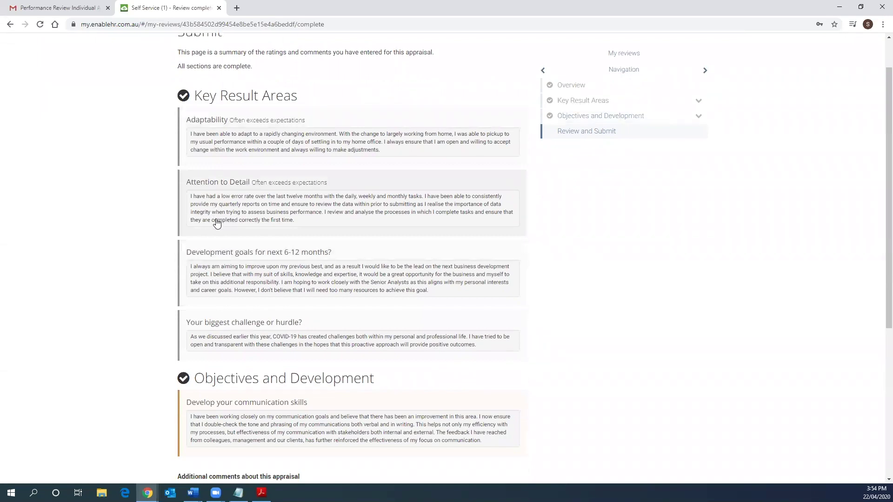
pyautogui.scroll(-3, 216, 223)
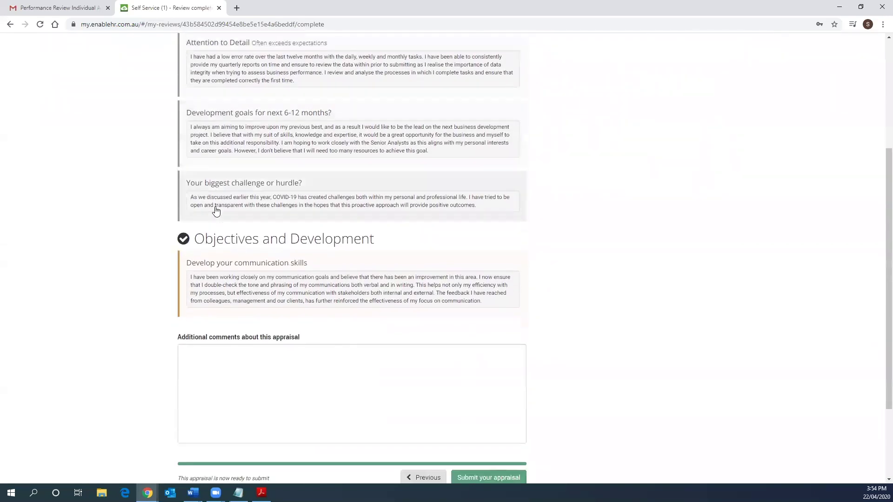
pyautogui.scroll(-1, 218, 219)
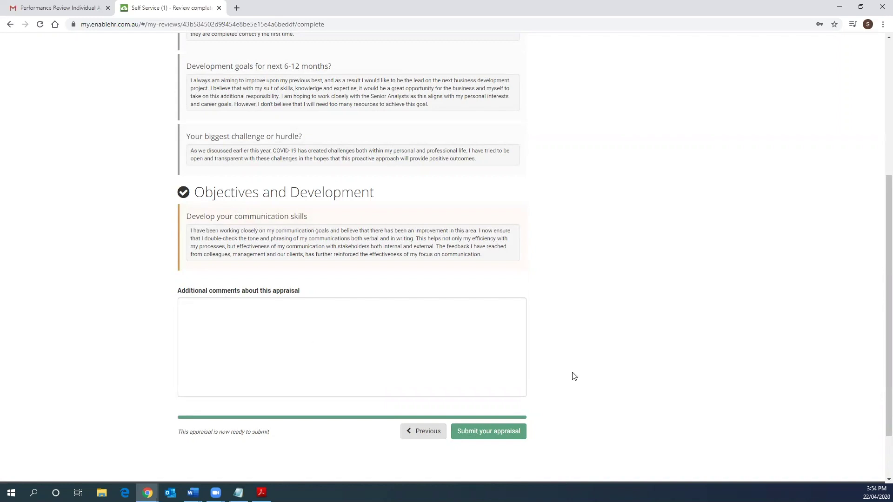
pyautogui.click(493, 432)
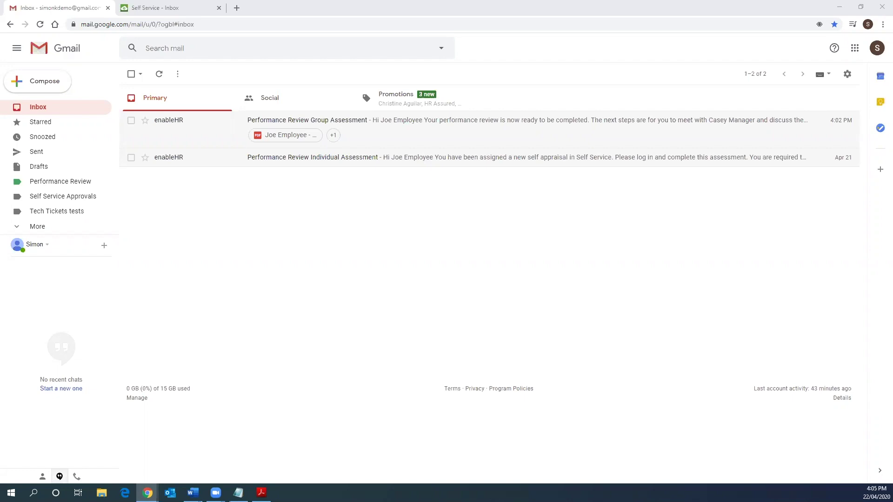
# Open the Performance Review Group Assessment email, briefly check Self Service, then return to it
pyautogui.click(219, 122)
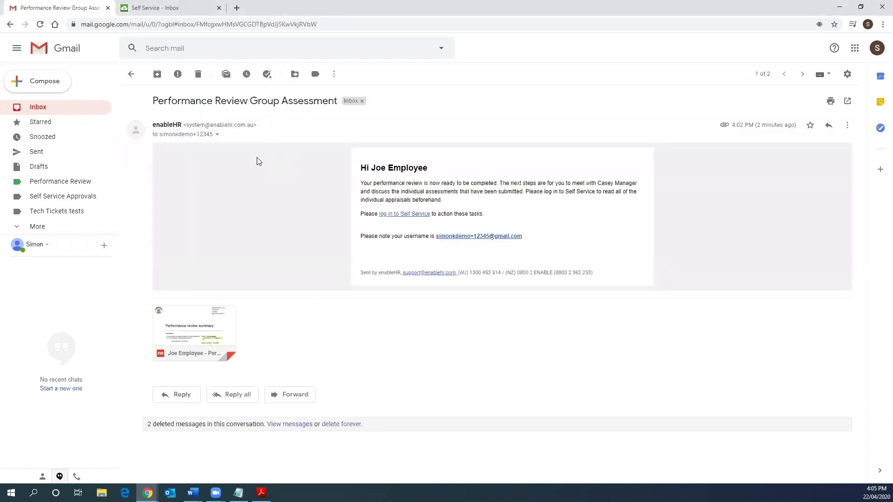
pyautogui.click(153, 10)
pyautogui.click(133, 46)
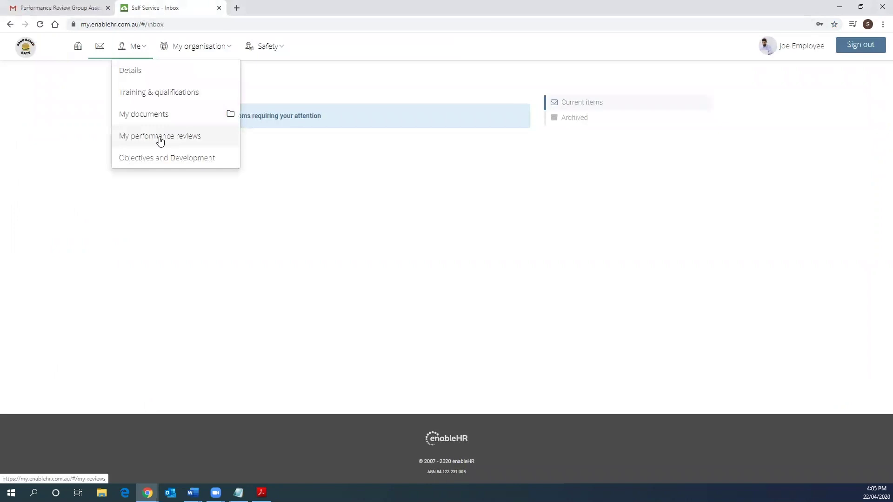
pyautogui.click(65, 8)
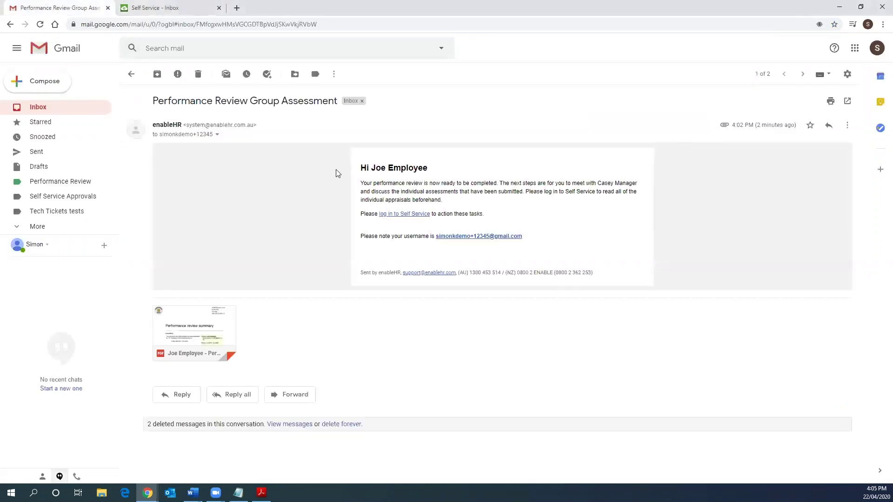
# Open the appraisal summary PDF and scroll through the Adaptability and Attention to Detail pages
pyautogui.click(195, 327)
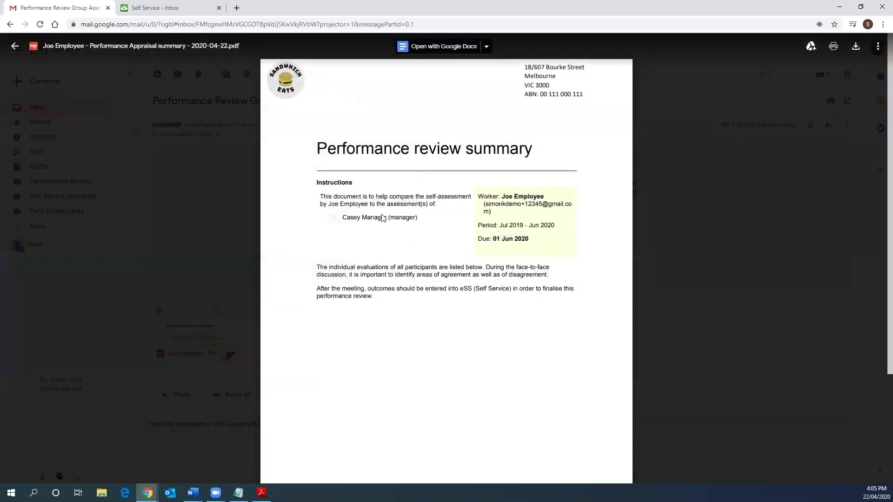
pyautogui.scroll(-20, 382, 213)
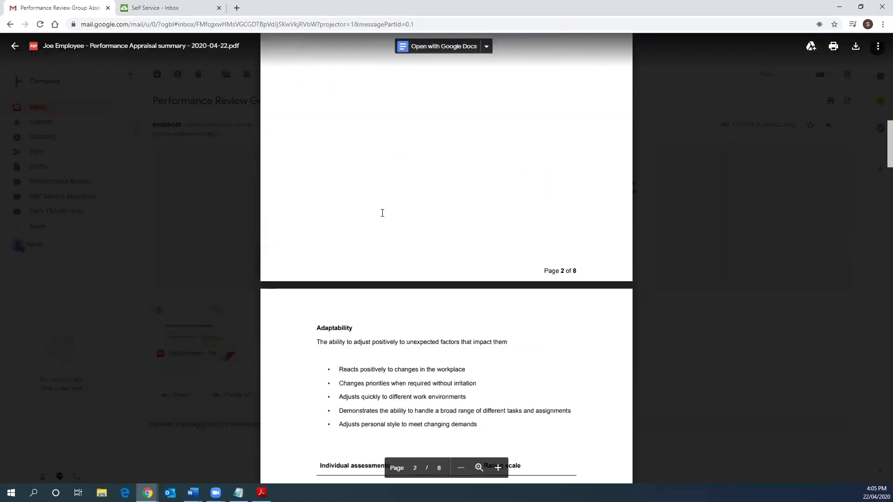
pyautogui.scroll(-3, 383, 213)
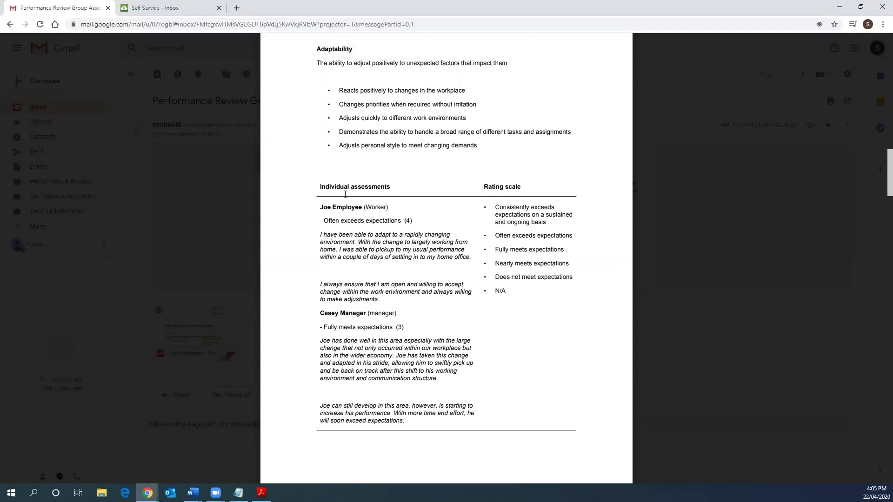
pyautogui.scroll(-10, 345, 205)
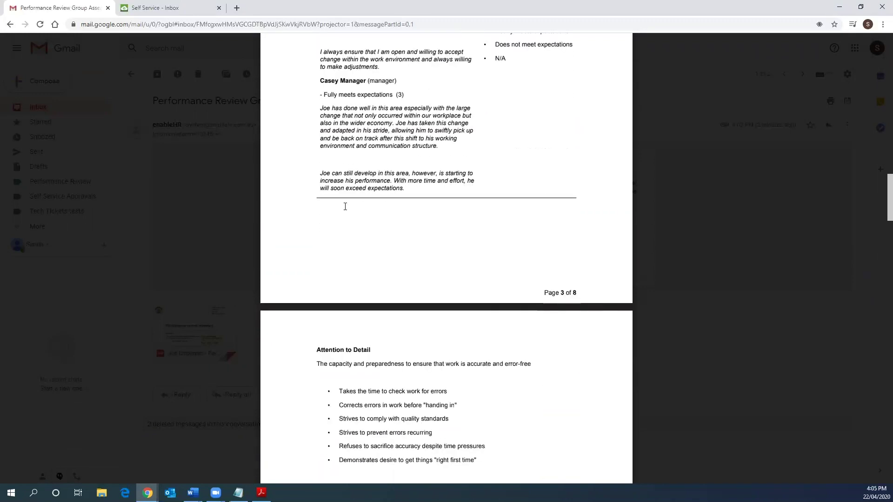
pyautogui.scroll(-4, 345, 205)
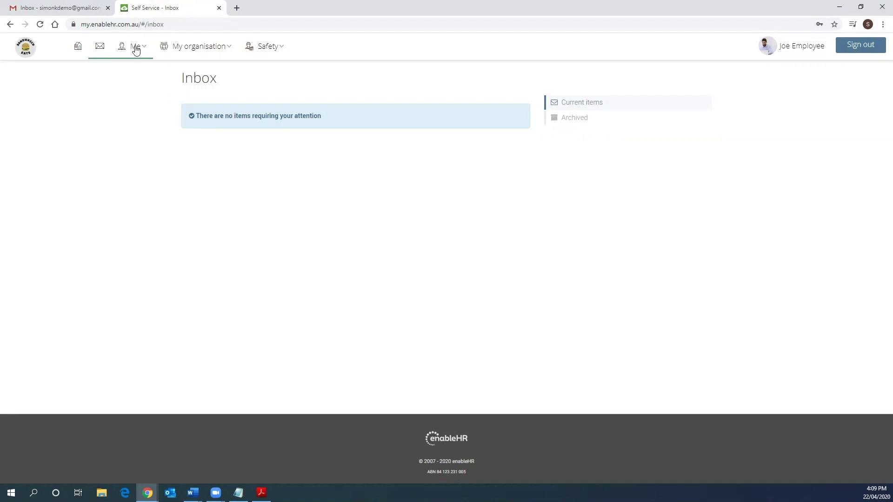
# Under Me > Objectives and Development, add an objective with Type set to Operational
pyautogui.click(135, 49)
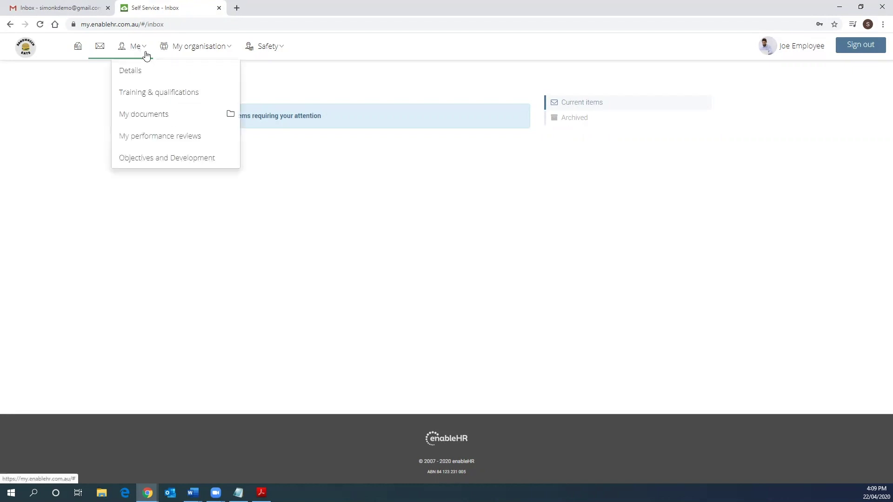
pyautogui.click(144, 158)
pyautogui.click(474, 100)
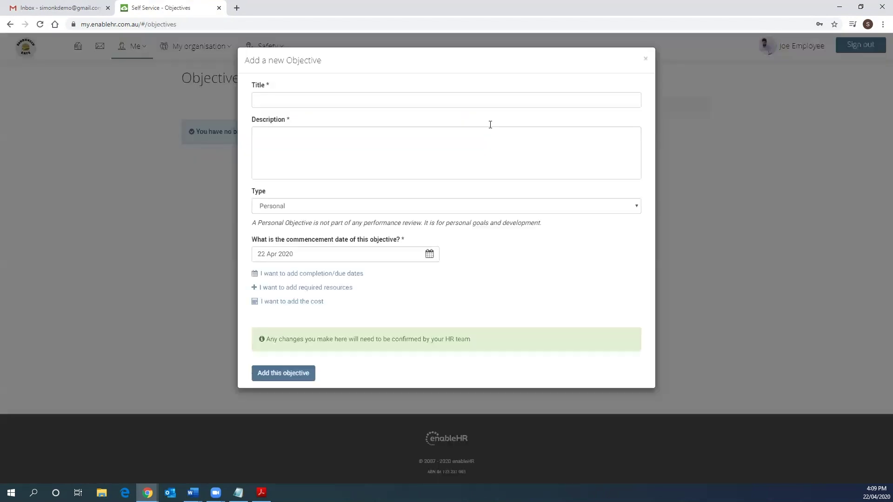
pyautogui.click(281, 207)
pyautogui.click(281, 227)
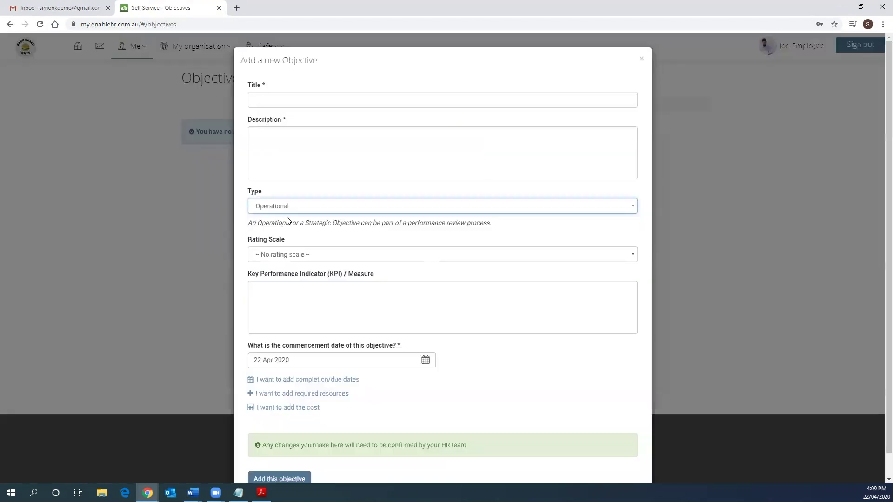